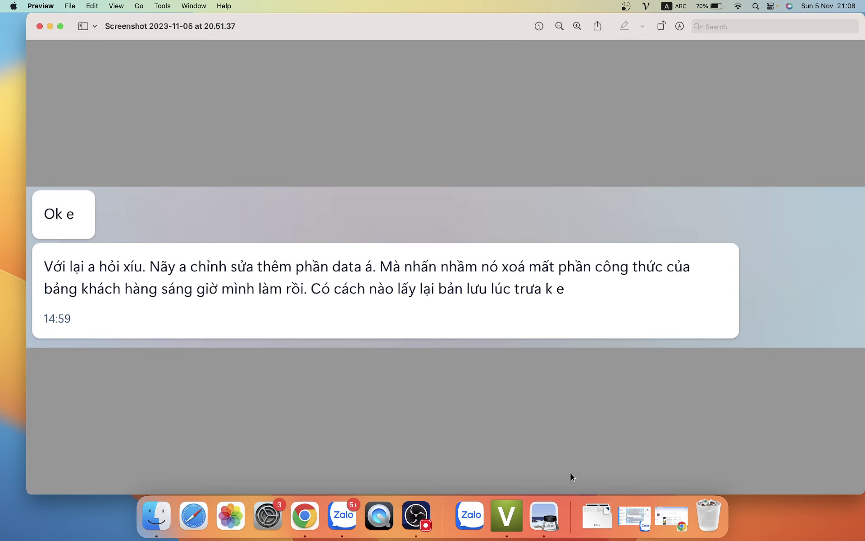
- Set the Zalo chat aside and bring up Chrome's AppSheet editor for EDIT_MULTI_ROWS
left_click(633, 518)
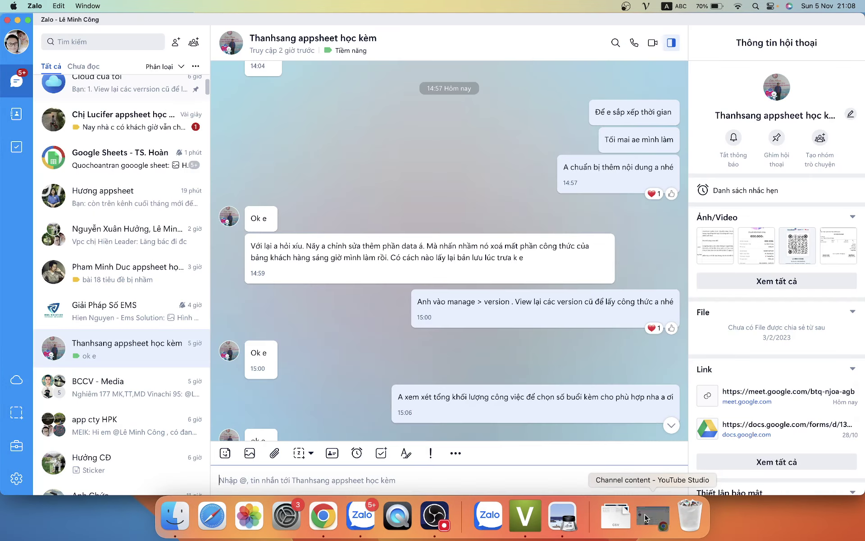
left_click(653, 518)
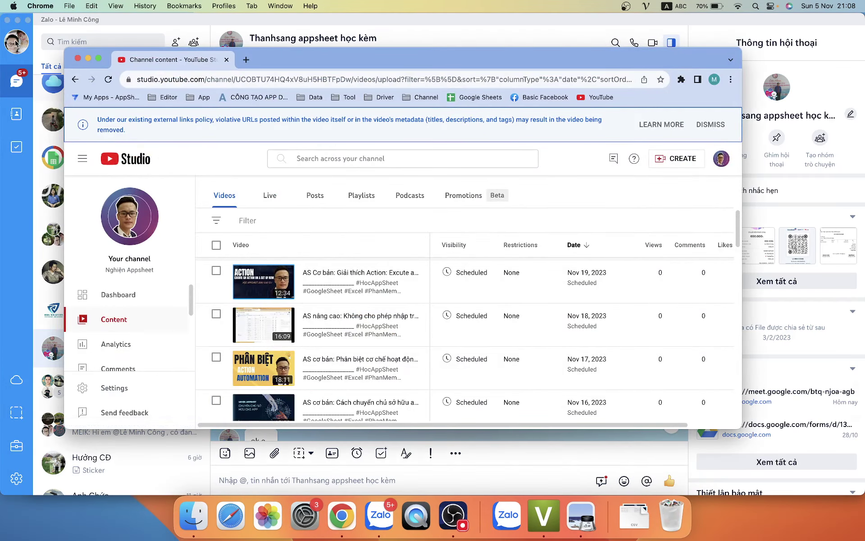
left_click(17, 20)
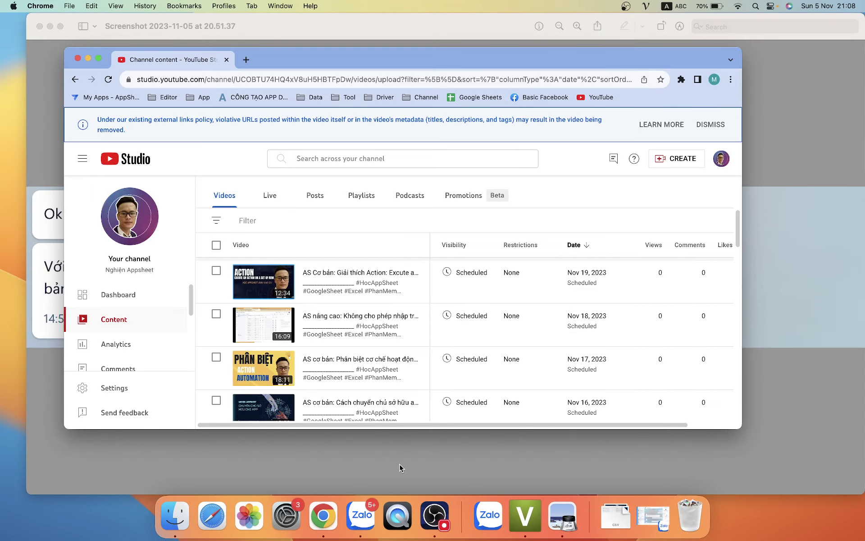
left_click(322, 515)
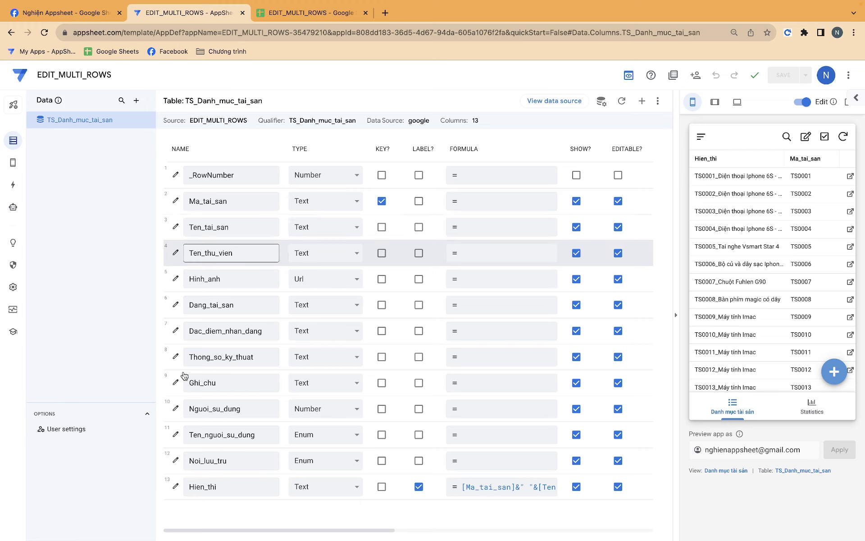
- Review the Hien_thi column's formula [Ma_tai_san]&" "&[Ten_tai_san] in the Expression Assistant
left_click(216, 487)
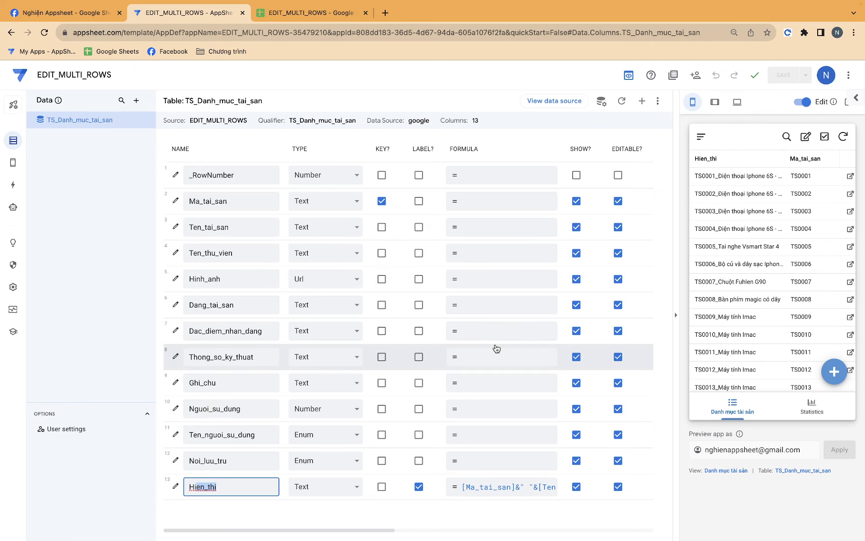
left_click(494, 484)
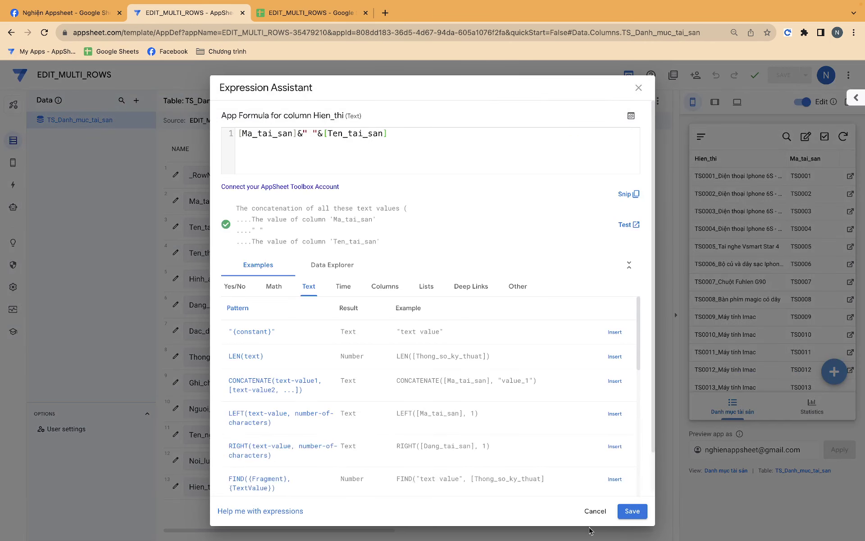
left_click(633, 511)
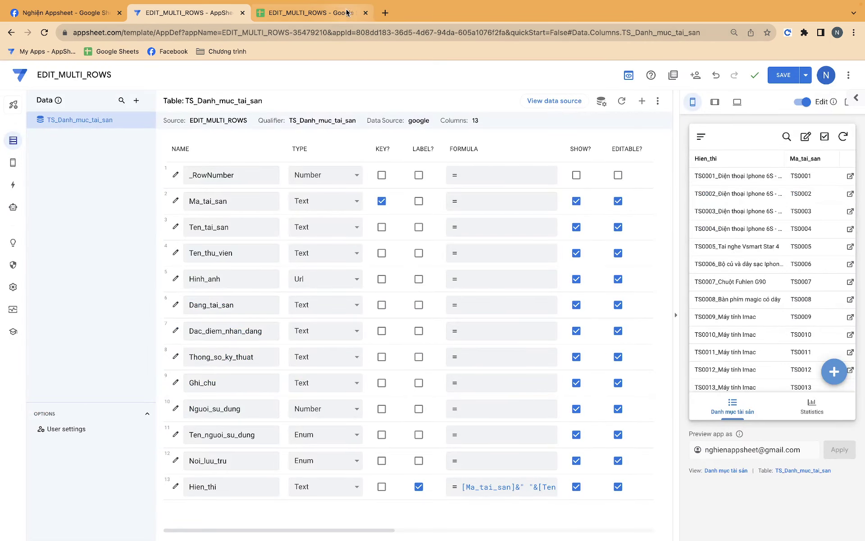
- Rename the Google Sheet's L1 header from Hien_thi to Label
left_click(311, 13)
scroll(540, 290, "right", 3)
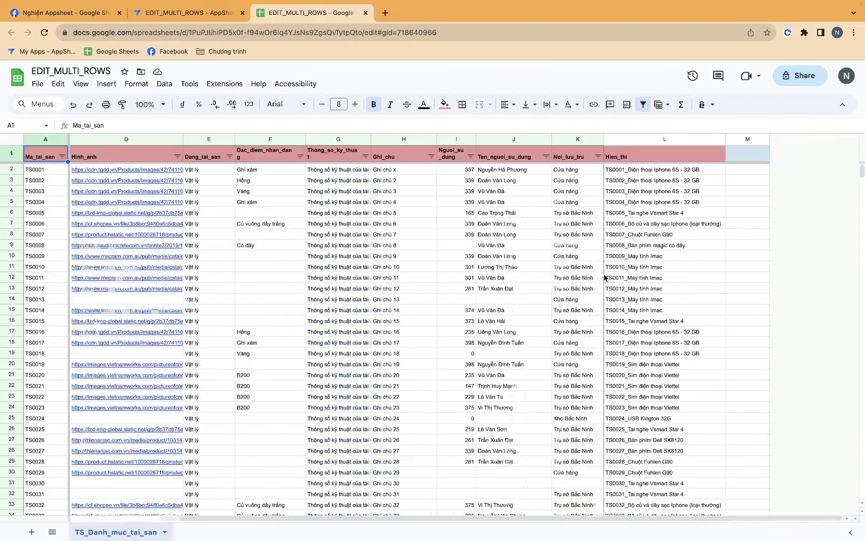
left_click(630, 158)
type("Lb")
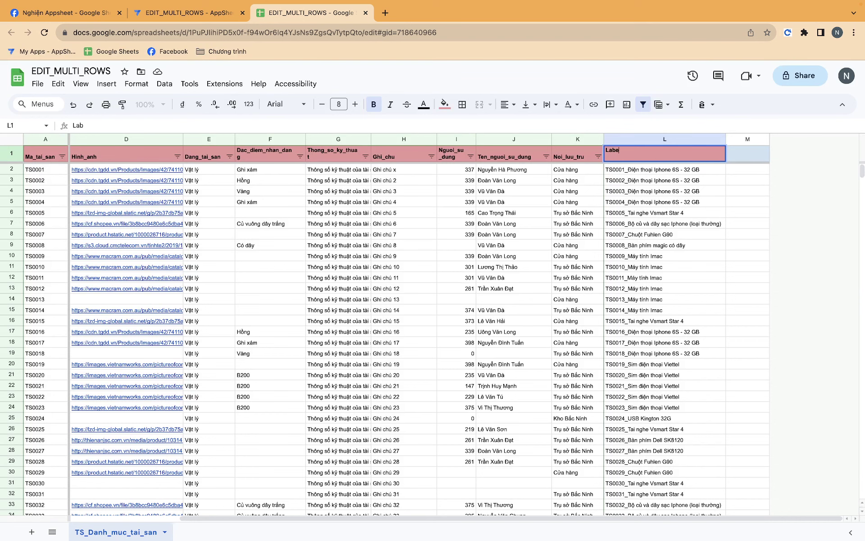
type("l")
key("Return")
- Regenerate the TS_Danh_muc_tai_san table structure so column 13 reads Label without a formula
left_click(189, 12)
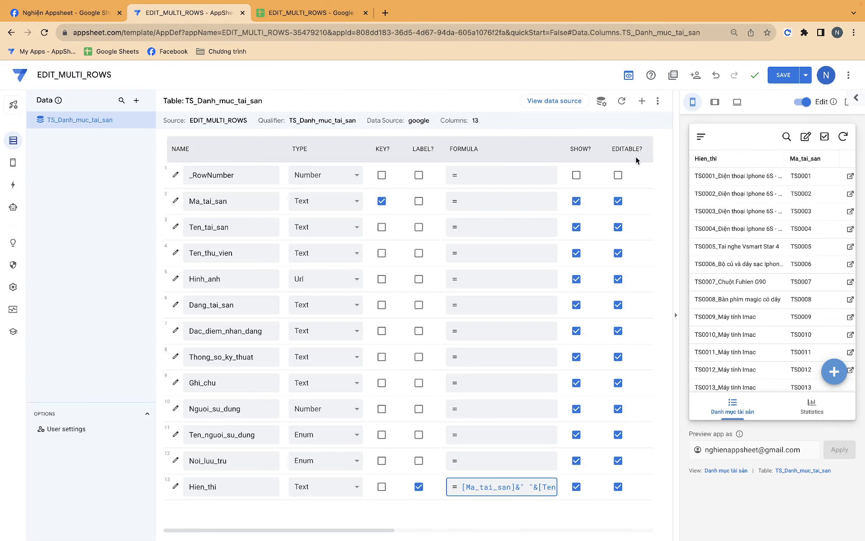
left_click(621, 101)
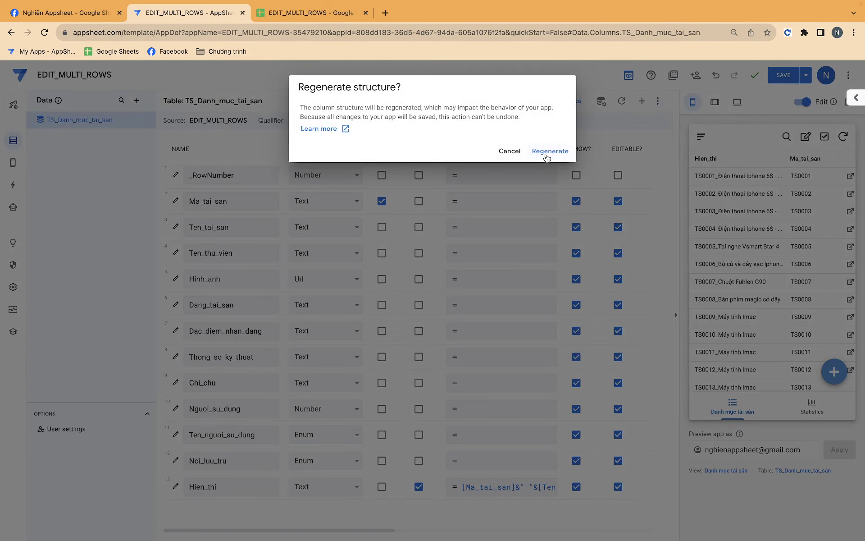
left_click(549, 151)
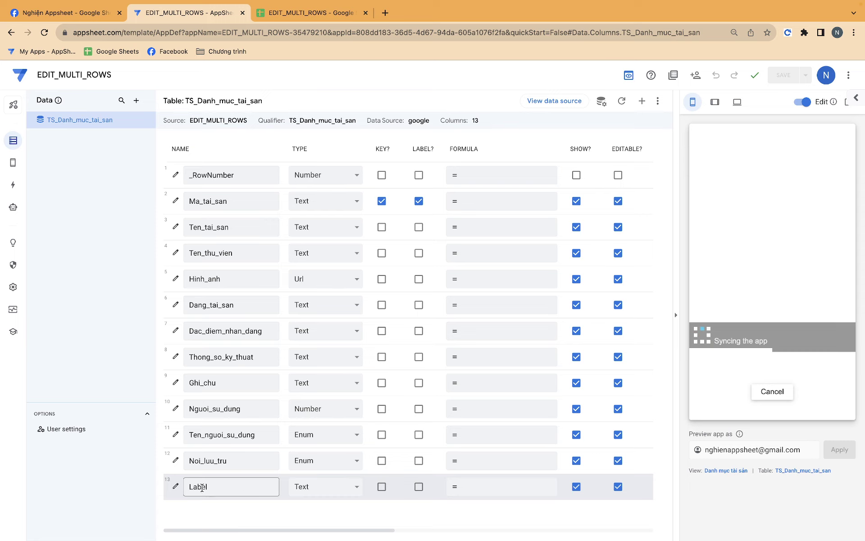
left_click(217, 486)
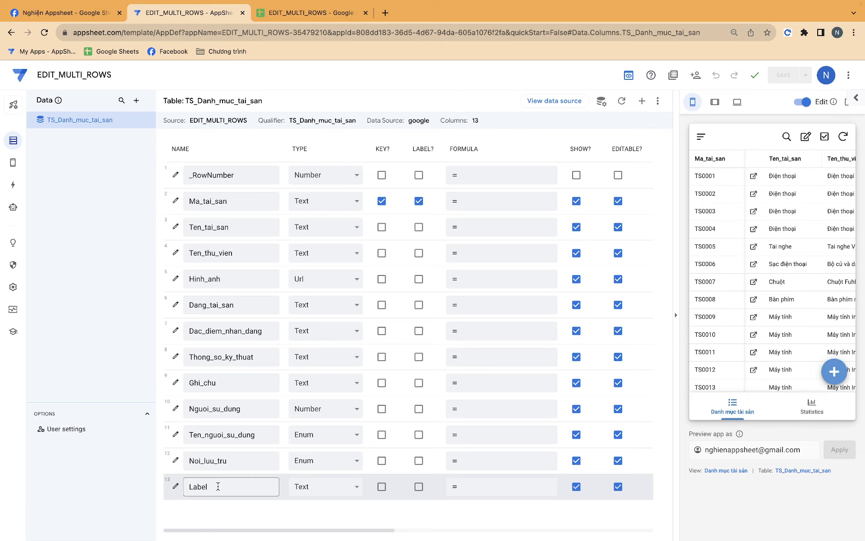
- Fetch the version history under Manage > Versions and view version 1.000012 read-only
left_click(13, 311)
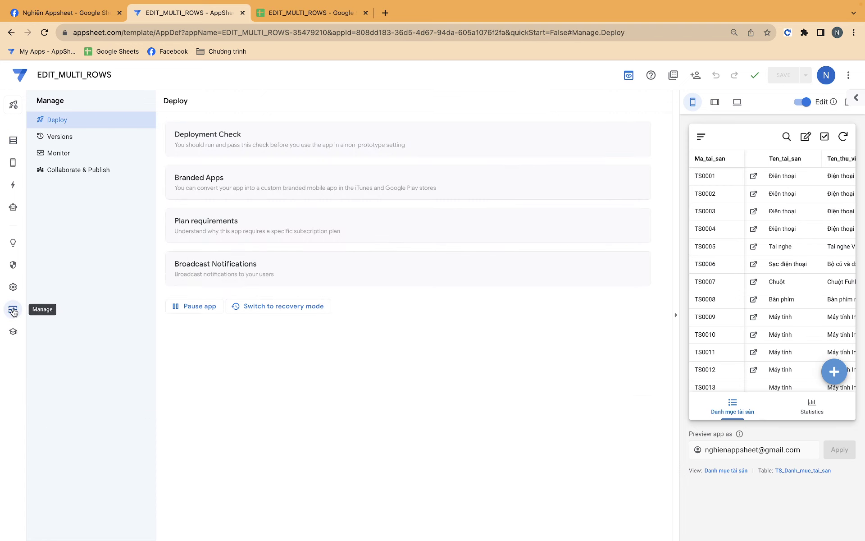
left_click(125, 135)
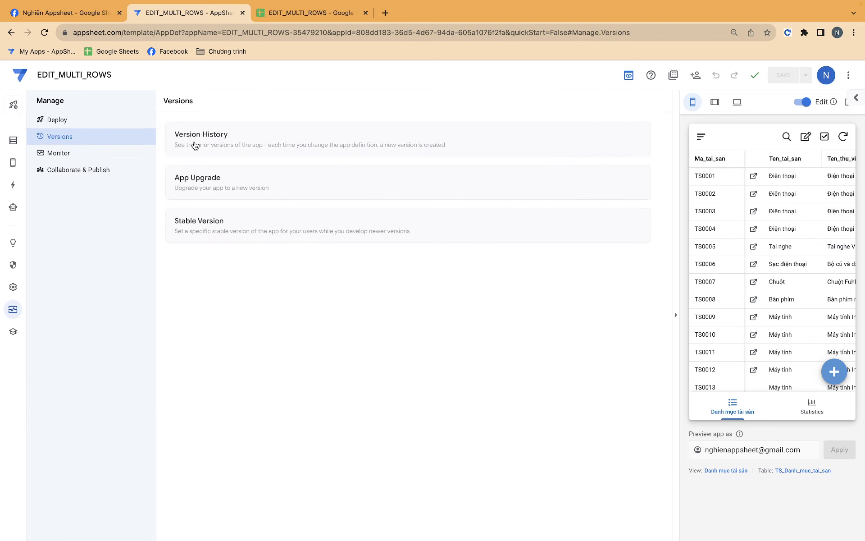
left_click(194, 145)
left_click(201, 203)
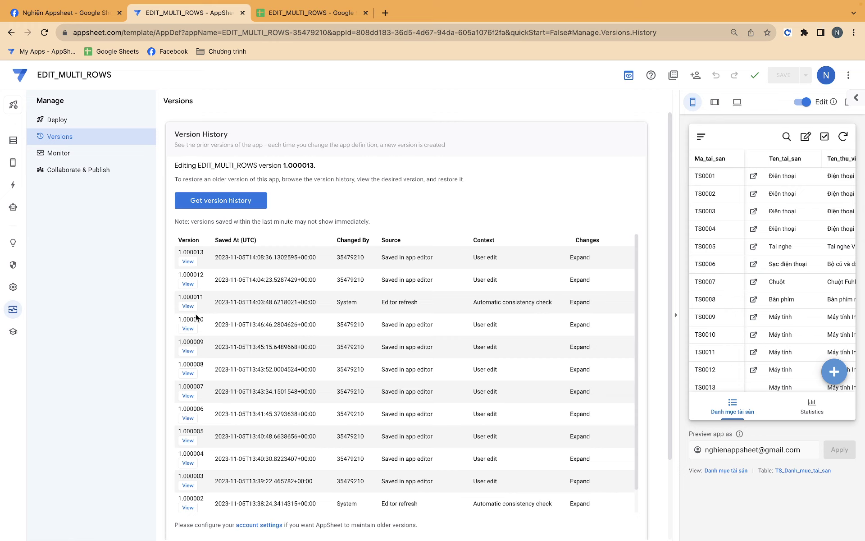
left_click(188, 284)
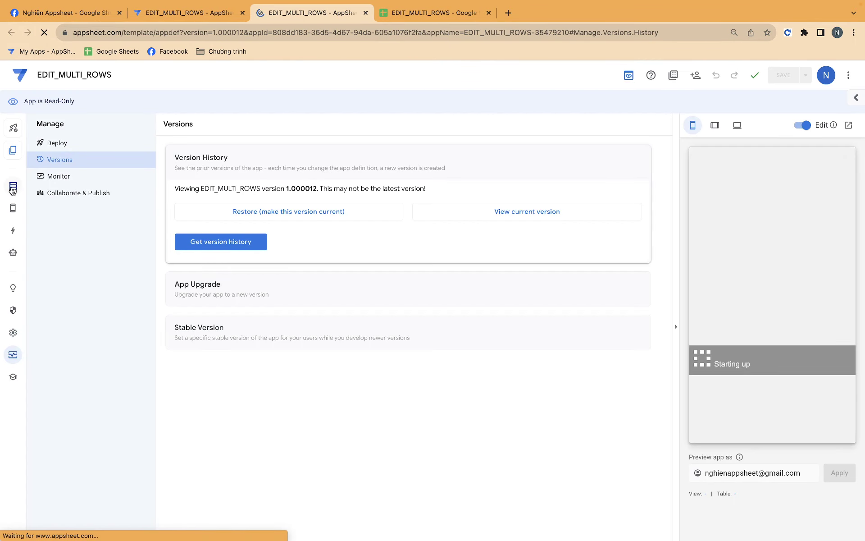
- Read the old version's Hien_thi formula, then go back to the current app's tab
left_click(13, 187)
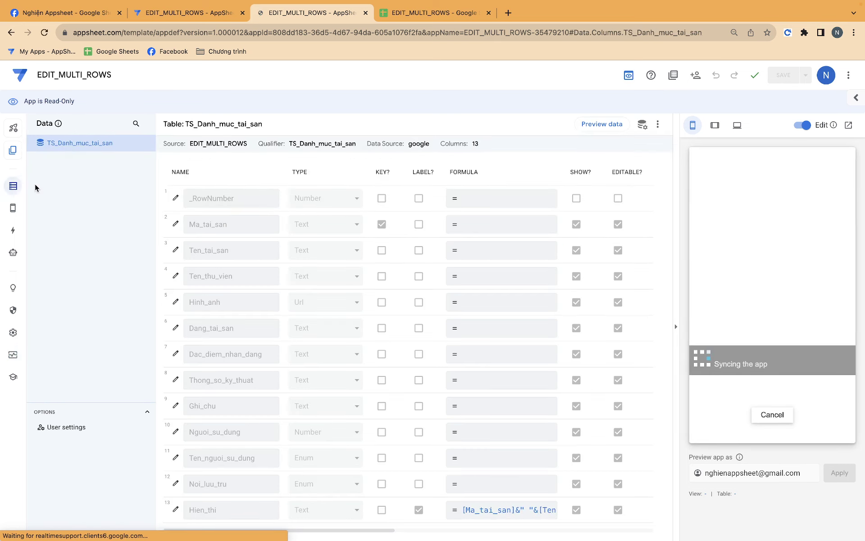
left_click(487, 508)
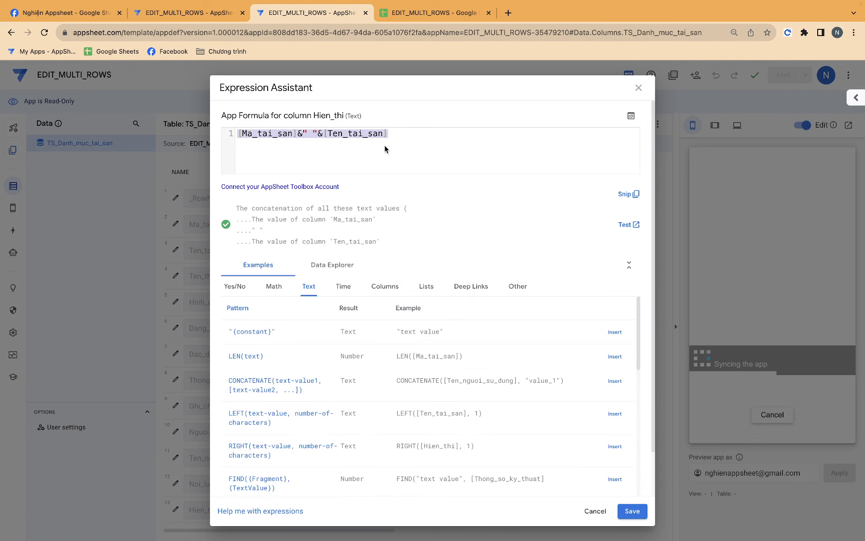
left_click(631, 511)
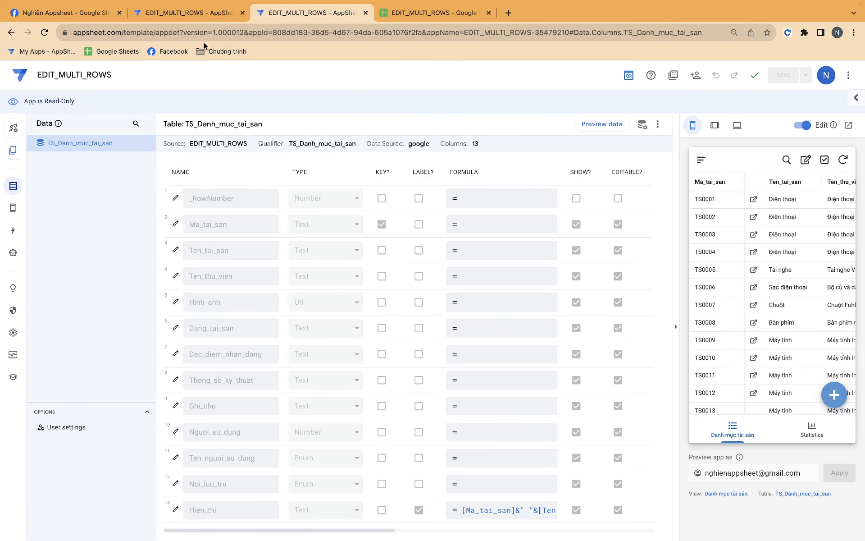
left_click(189, 12)
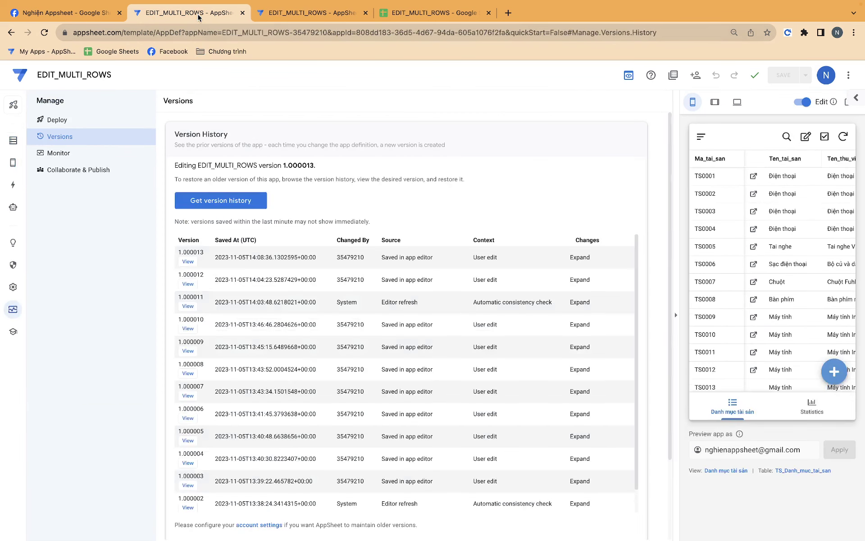
- Give the Label column the formula [Ma_tai_san]&" "&[Ten_tai_san] and save it
left_click(13, 140)
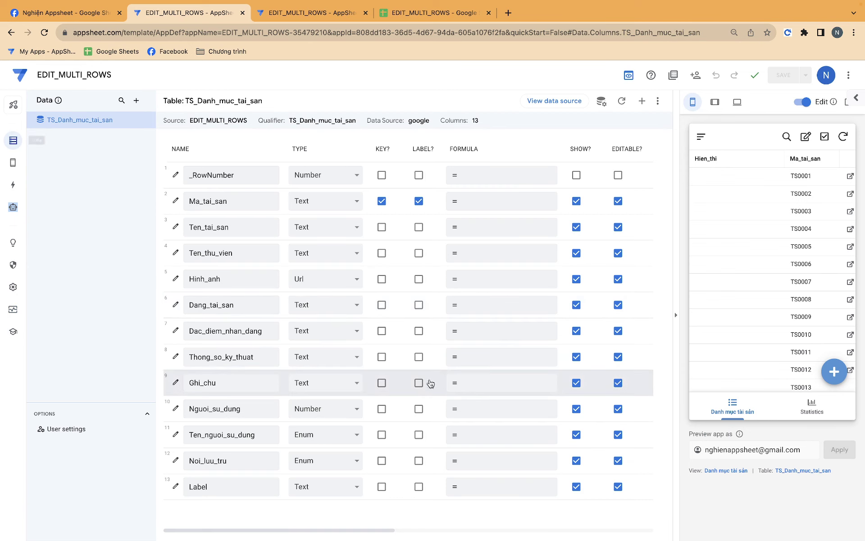
left_click(492, 487)
type("[Ma_tai_san]&\" \"&[Ten_tai_san]")
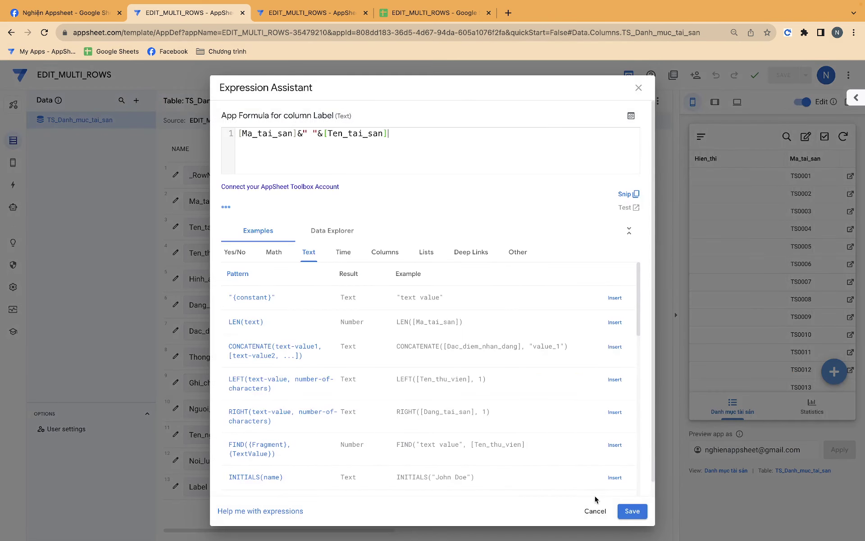
left_click(625, 514)
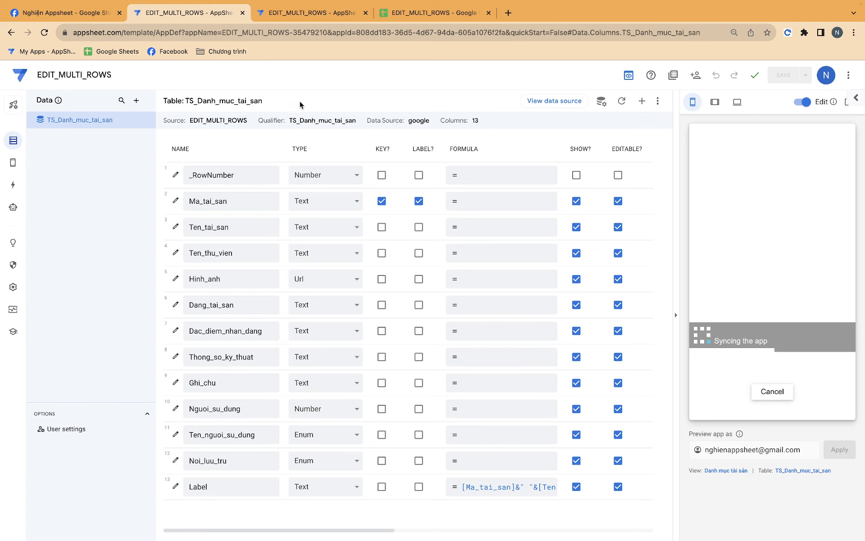
left_click(295, 13)
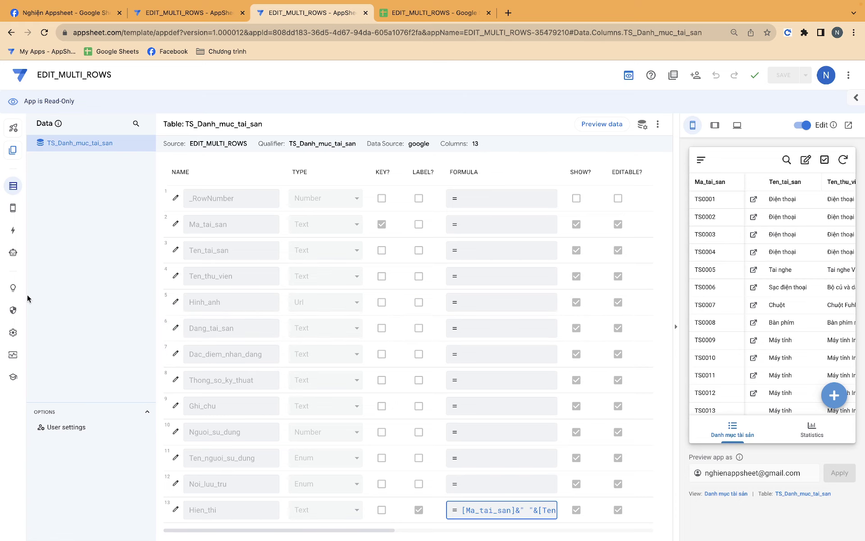
- Compare the version history between the old read-only version and the current app
left_click(13, 354)
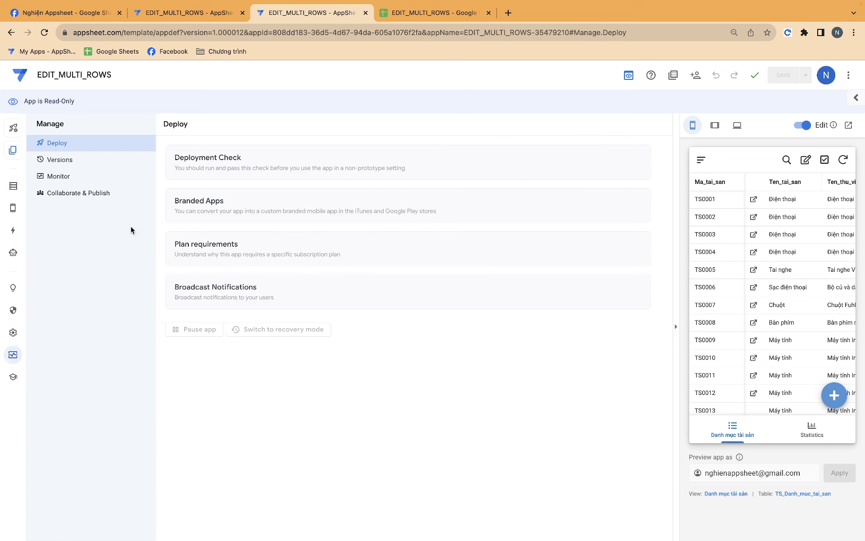
left_click(90, 165)
left_click(210, 177)
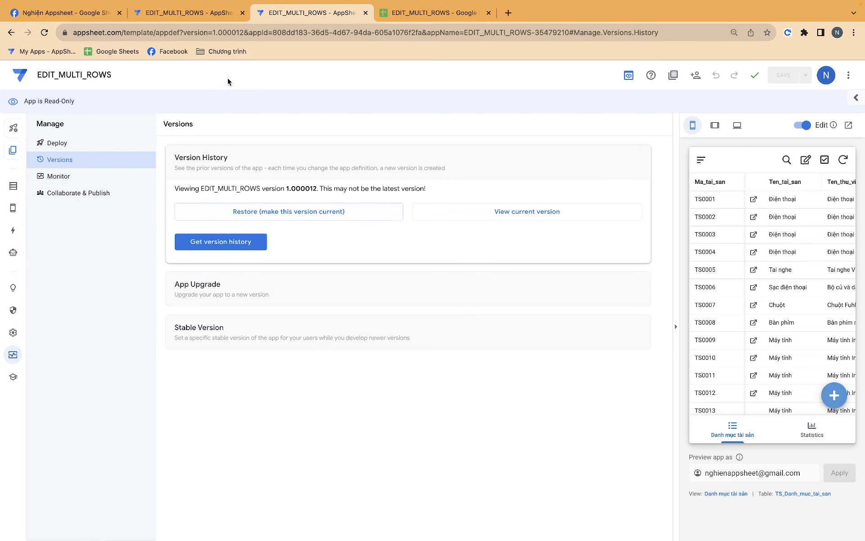
left_click(189, 13)
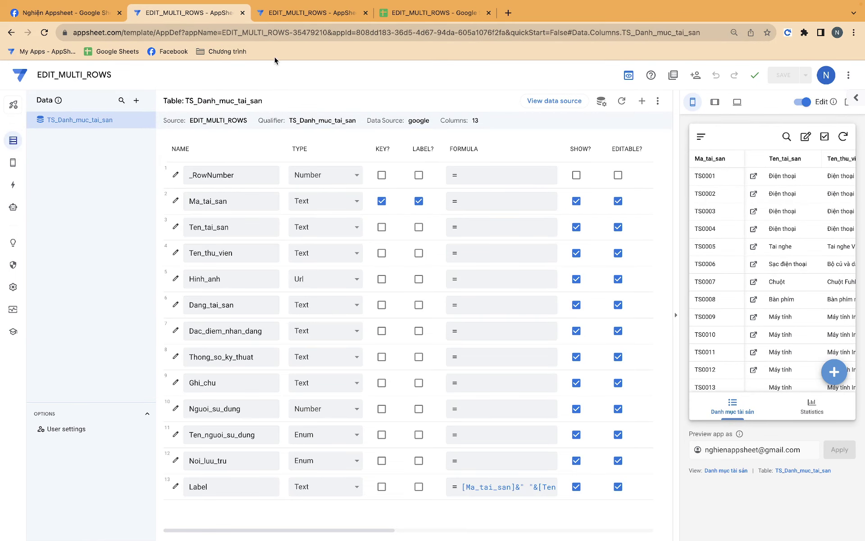
left_click(297, 13)
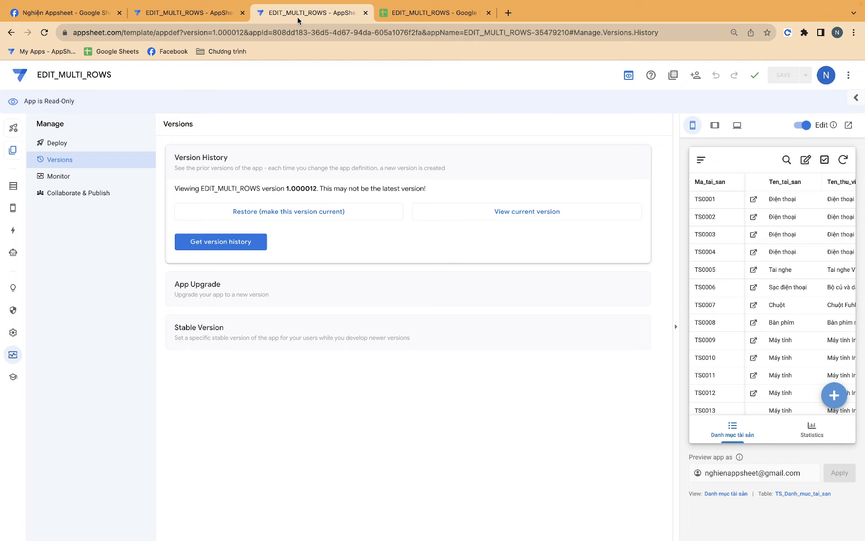
left_click(214, 13)
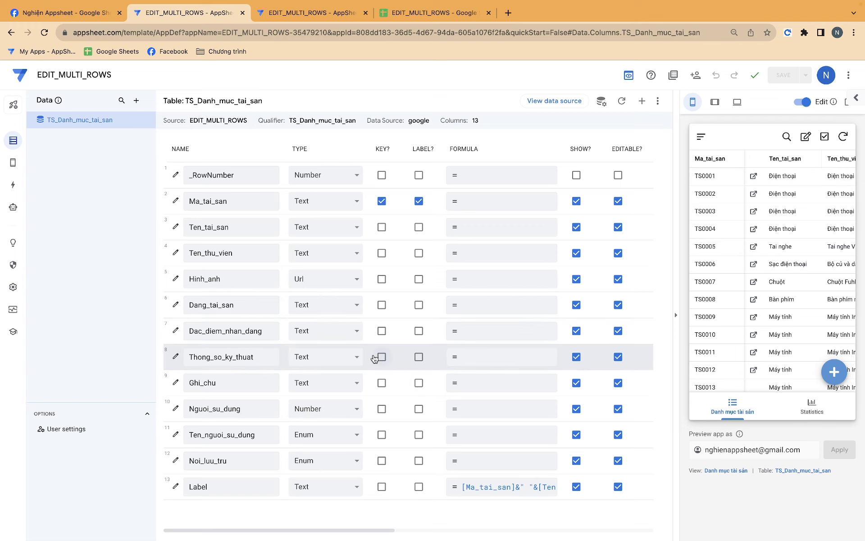
- Rename AppSheet column 13 from Label to Hien_thi
left_click_drag(218, 486, 176, 490)
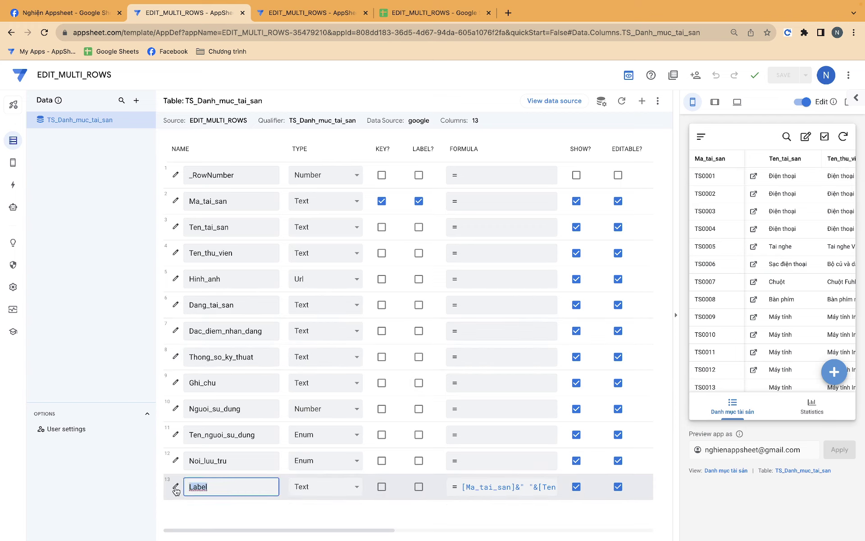
type("Hien_thi")
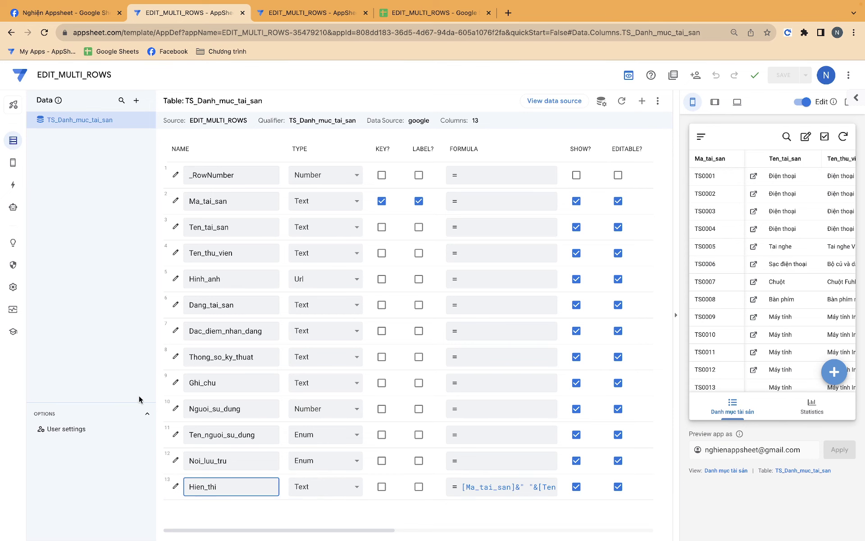
left_click(116, 348)
- Rename the Google Sheet's L1 header to Hien_thi
left_click(408, 14)
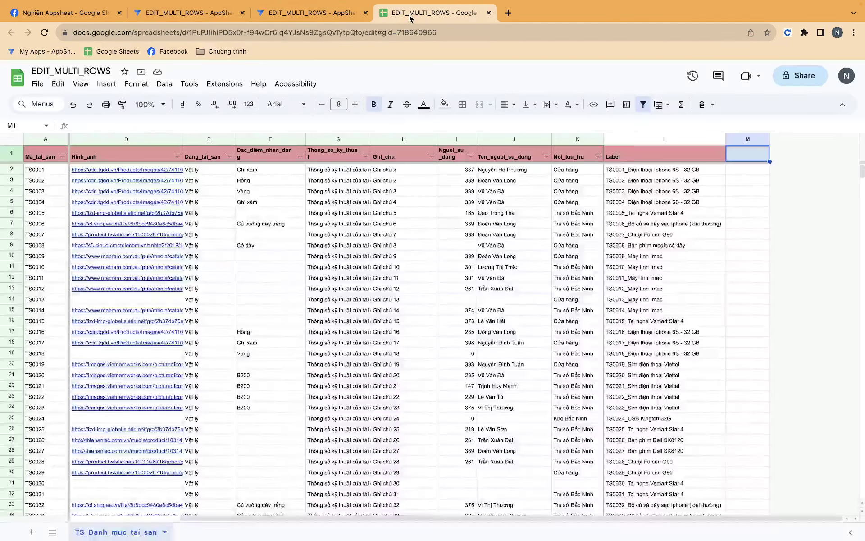
left_click(631, 156)
type("Hien")
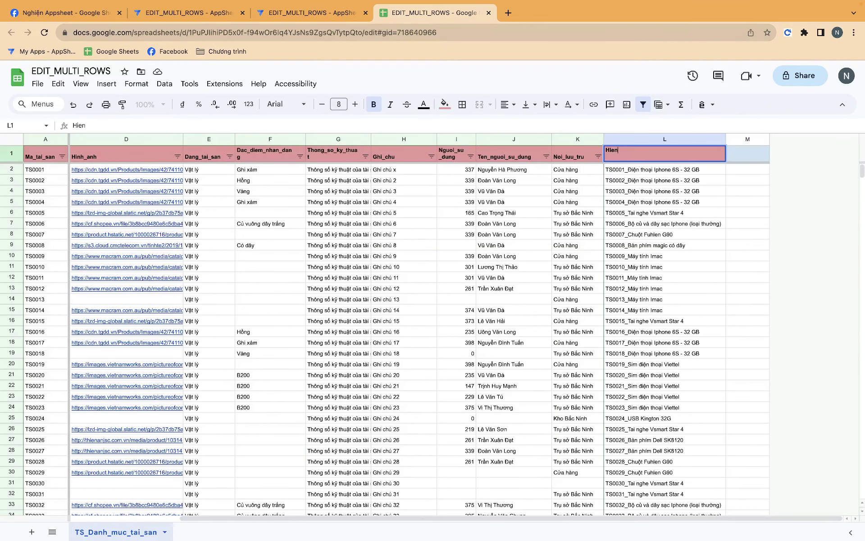
type("_thi")
key("Tab")
- Save the Hien_thi rename so the preview lists combined labels, then open Manage > Versions
left_click(189, 13)
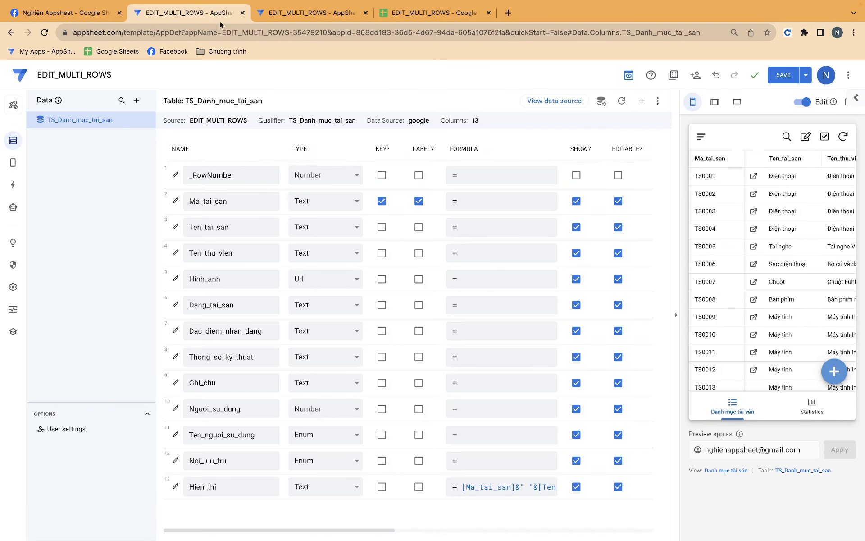
left_click(783, 75)
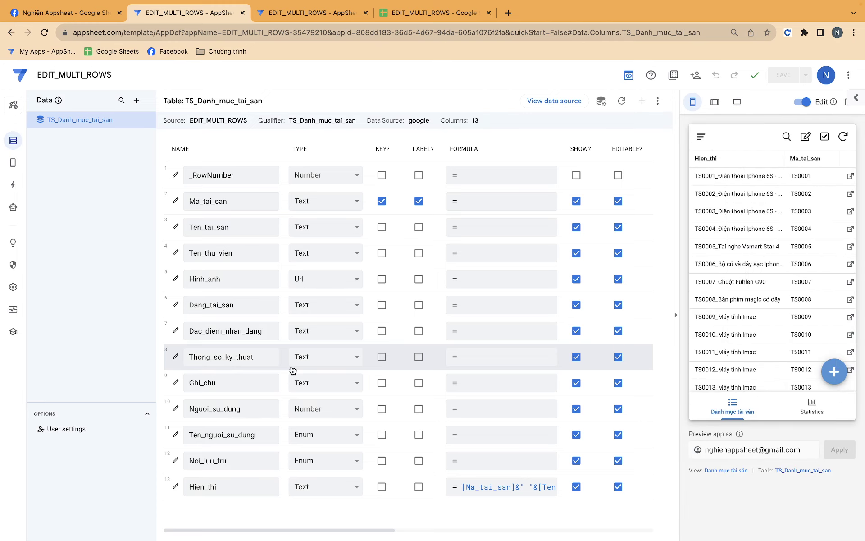
left_click(13, 309)
left_click(66, 141)
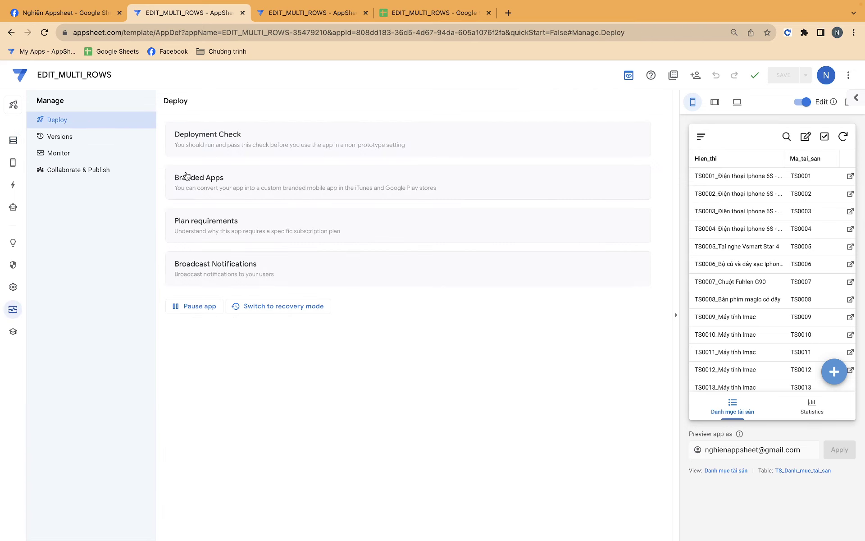